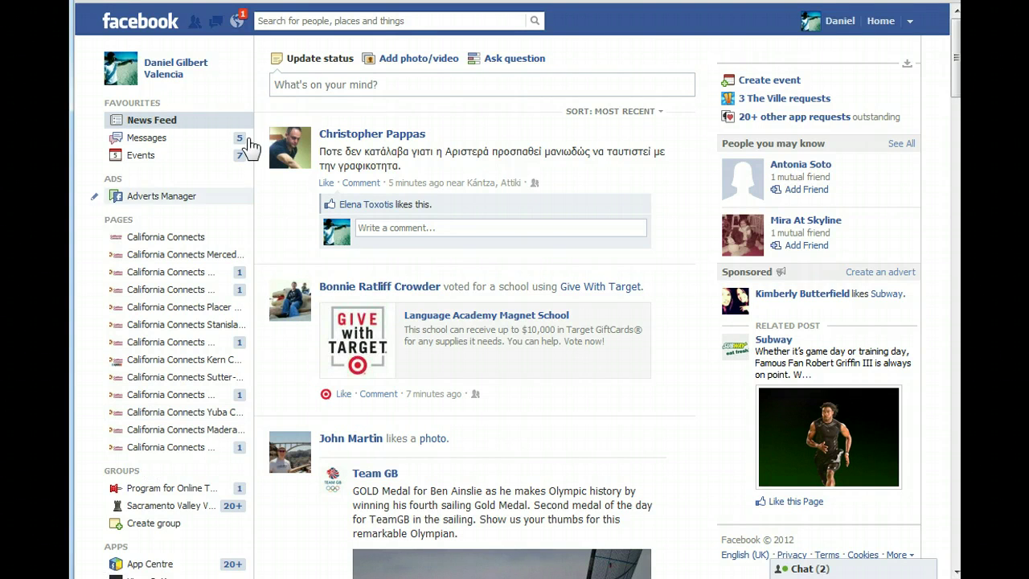
Go to the profile's Photos page and start a new album upload.
left_click(177, 73)
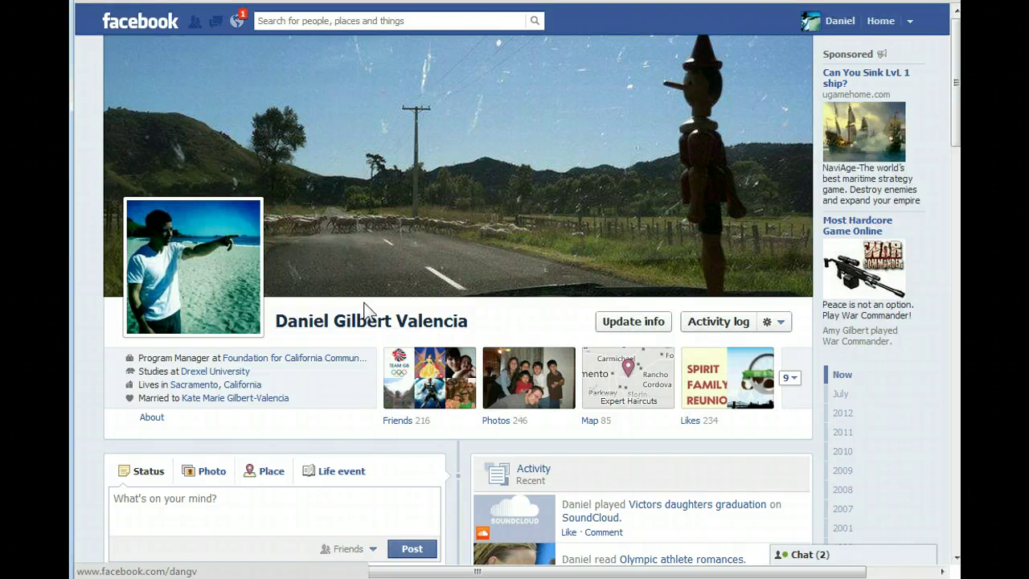
left_click(532, 389)
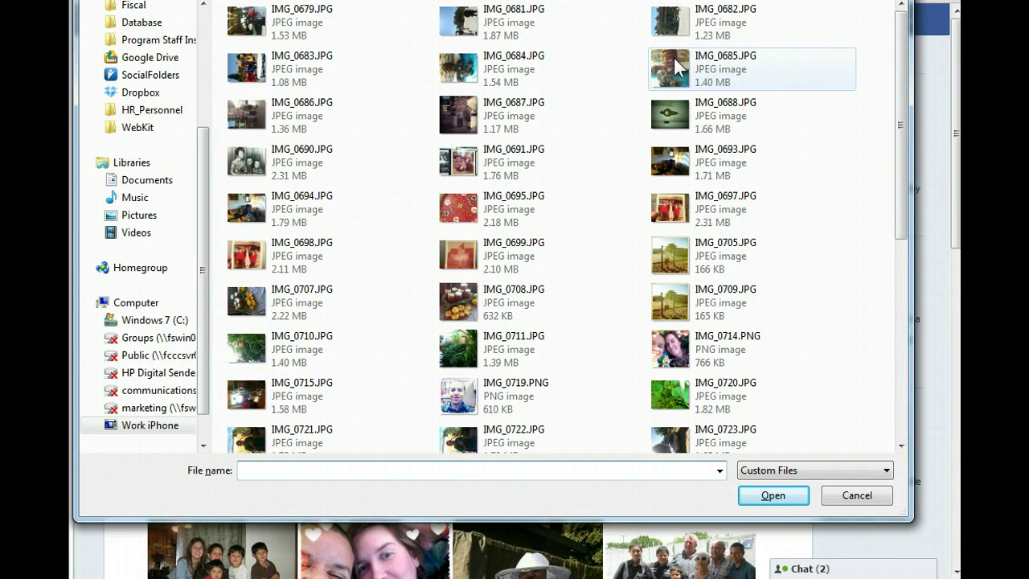
mouse_move(131, 162)
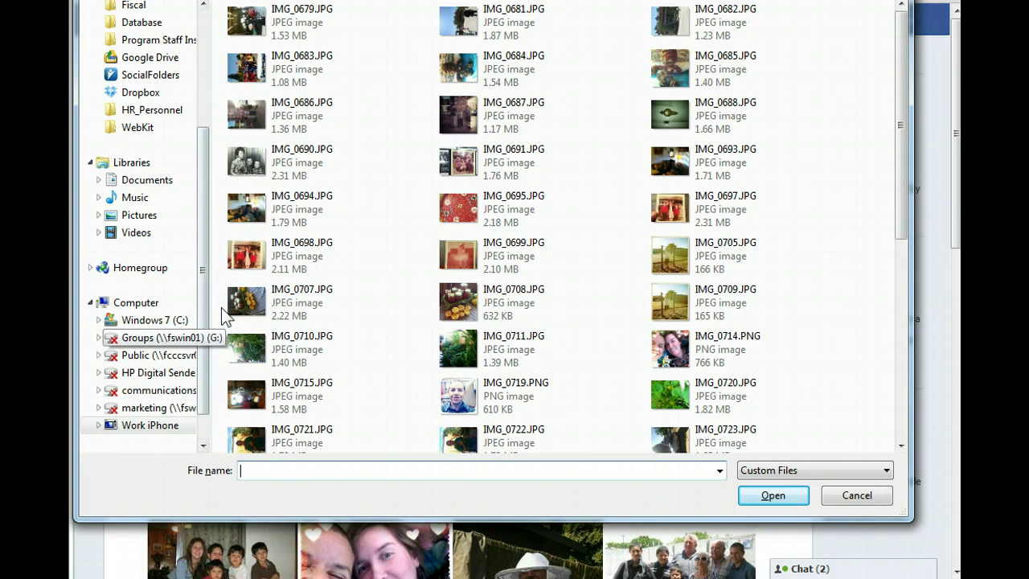
Show the Computer location in the Open dialog to list drives and the Work iPhone.
scroll(183, 285, "down", 1)
mouse_move(152, 285)
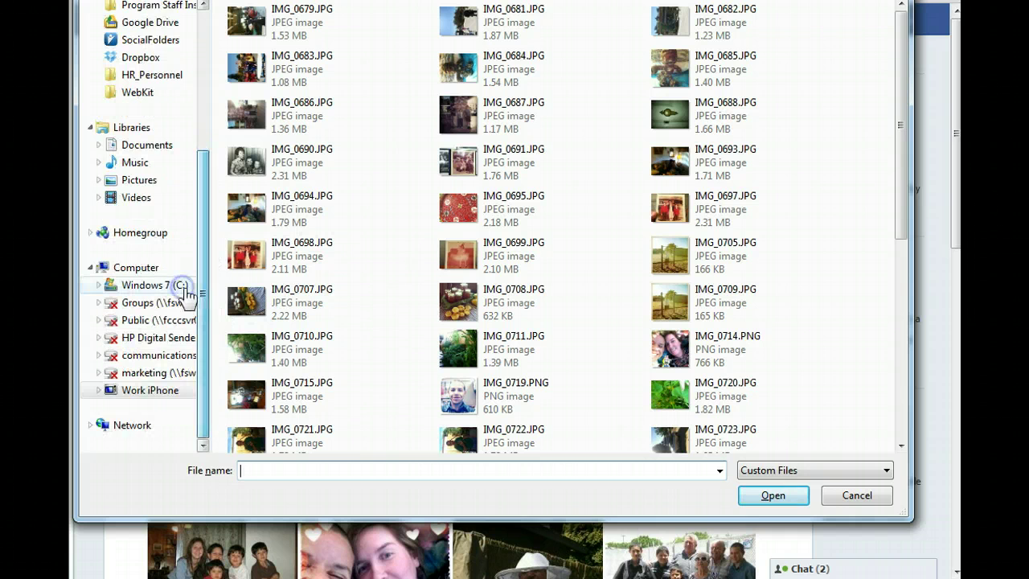
left_click(151, 272)
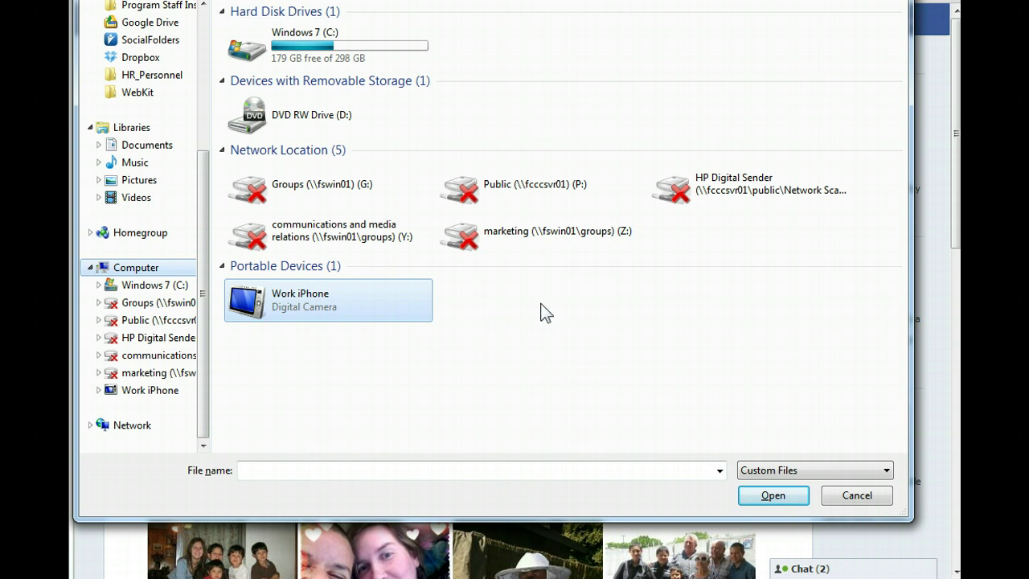
Browse Work iPhone > Internal Storage > DCIM > 860OKMZO and upload IMG_0749.JPG.
double_click(311, 308)
double_click(317, 41)
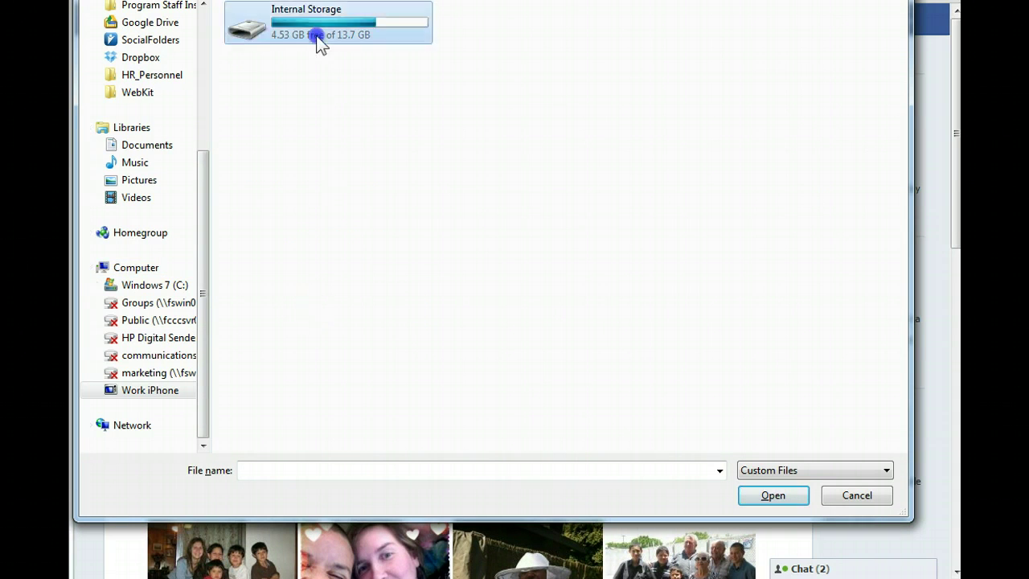
double_click(279, 33)
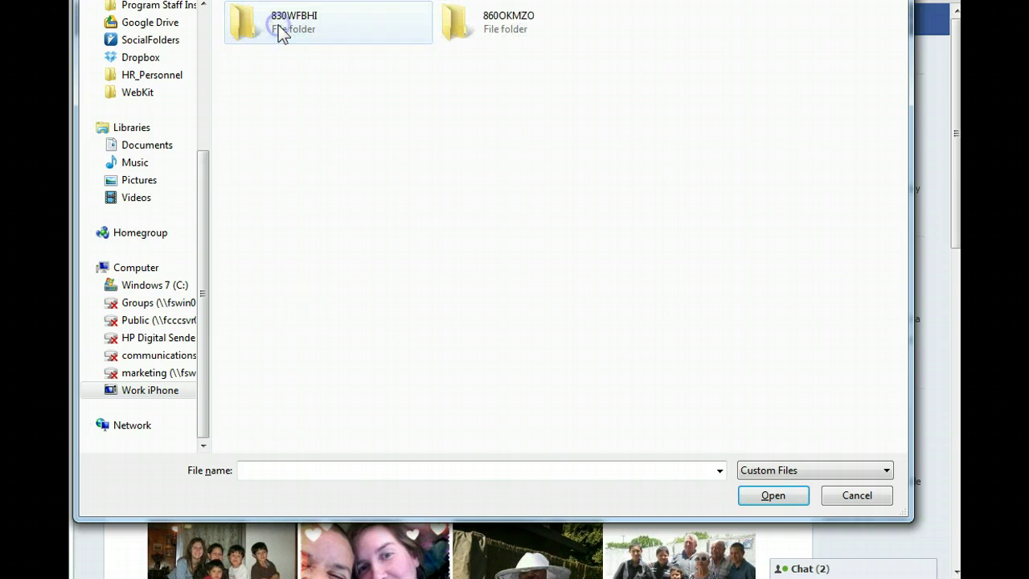
double_click(505, 40)
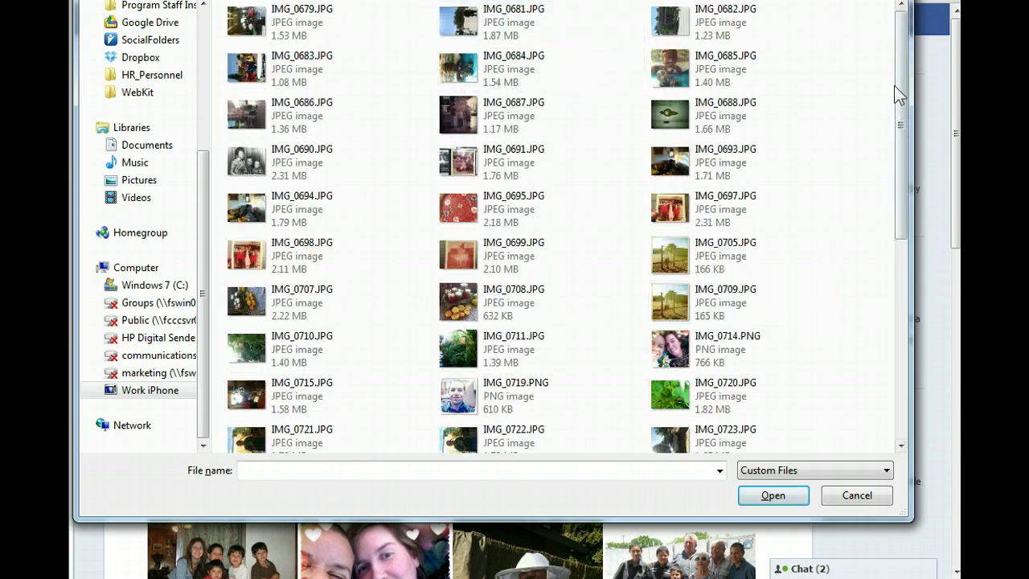
mouse_move(865, 29)
left_mouse_down()
mouse_move(213, 498)
mouse_move(882, 336)
left_mouse_up()
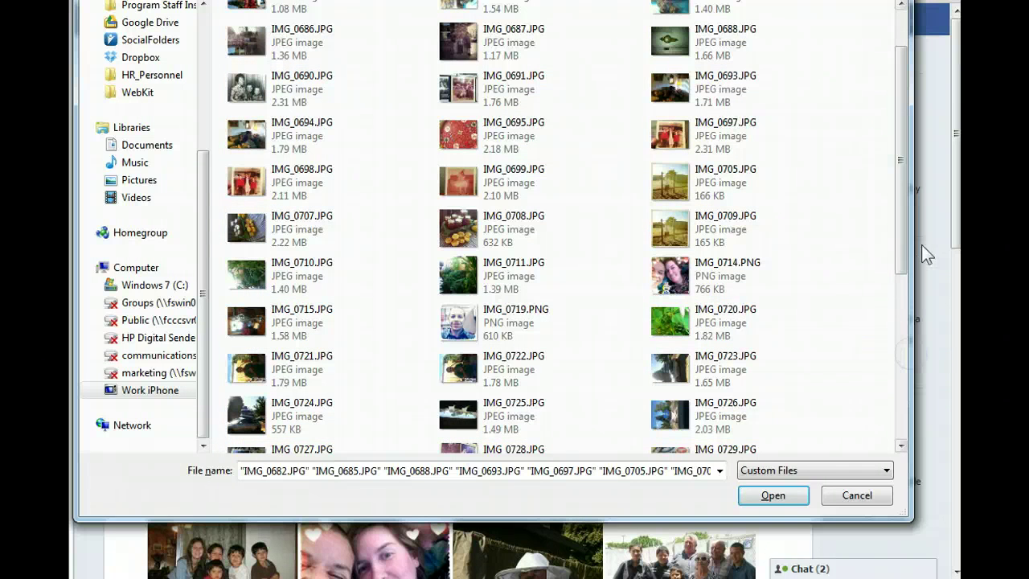
scroll(891, 271, "down", 5)
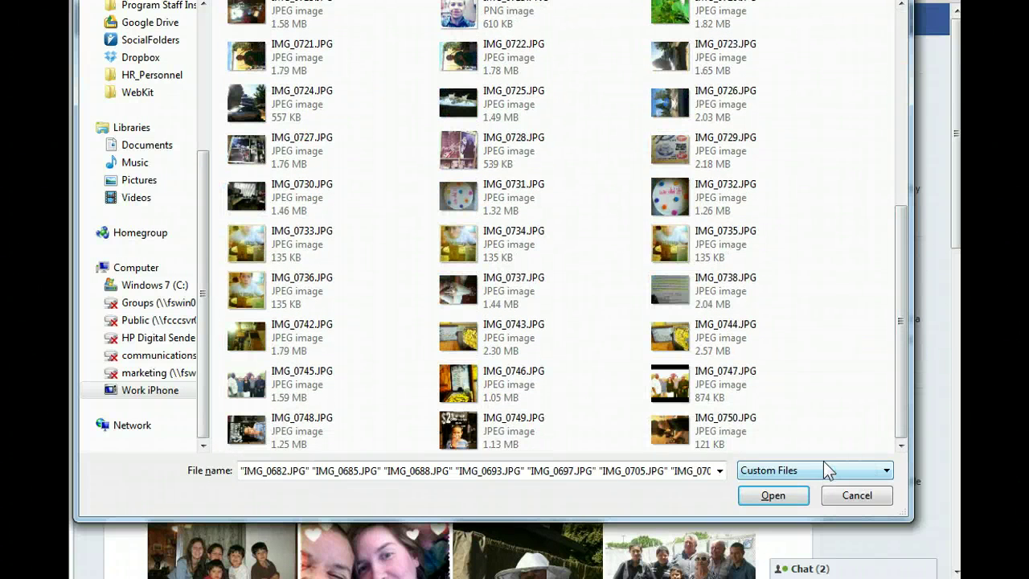
double_click(481, 444)
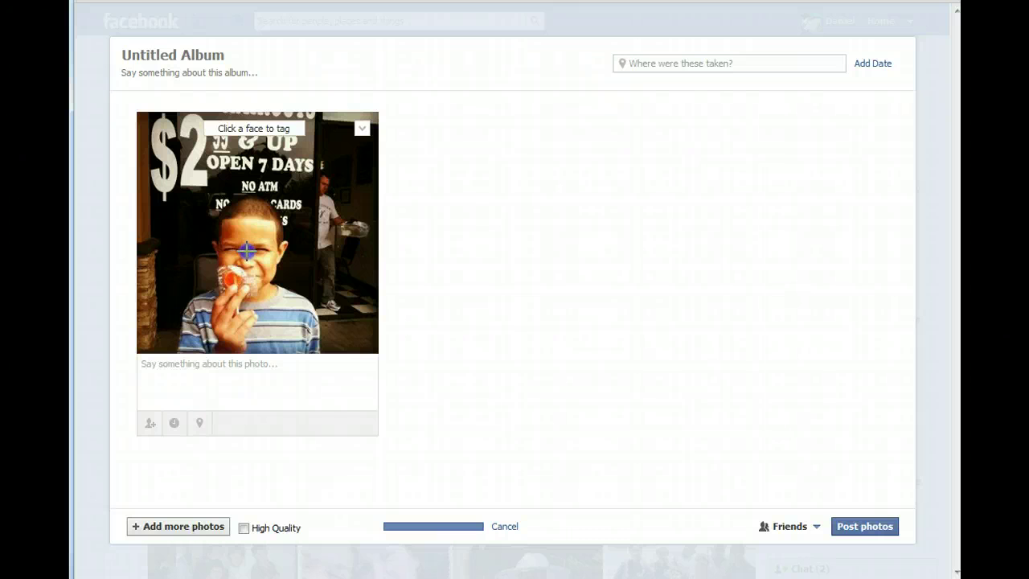
Leave the boy's face untagged and show the album's Friends privacy options.
left_click(246, 252)
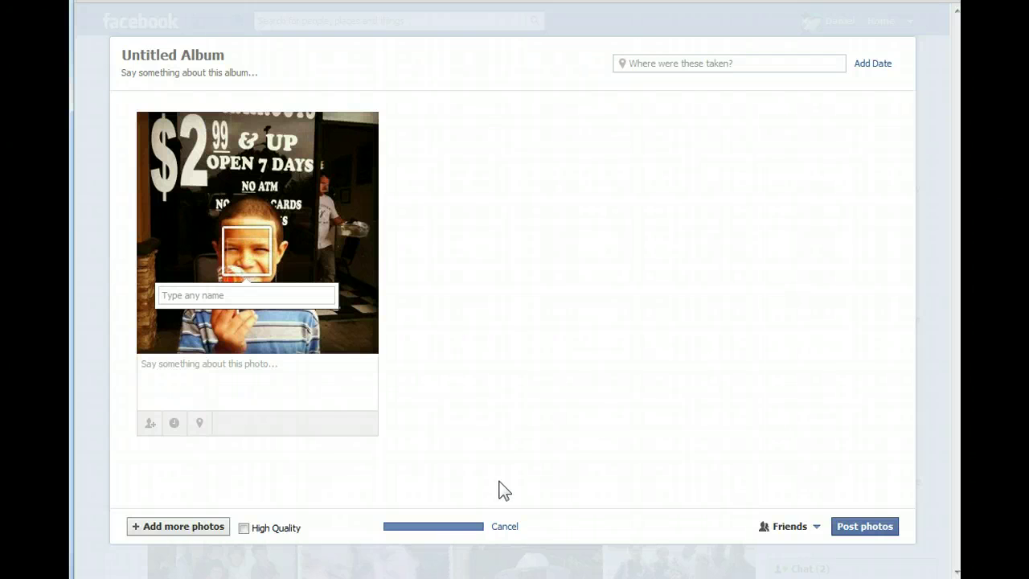
left_click(231, 298)
left_click(530, 319)
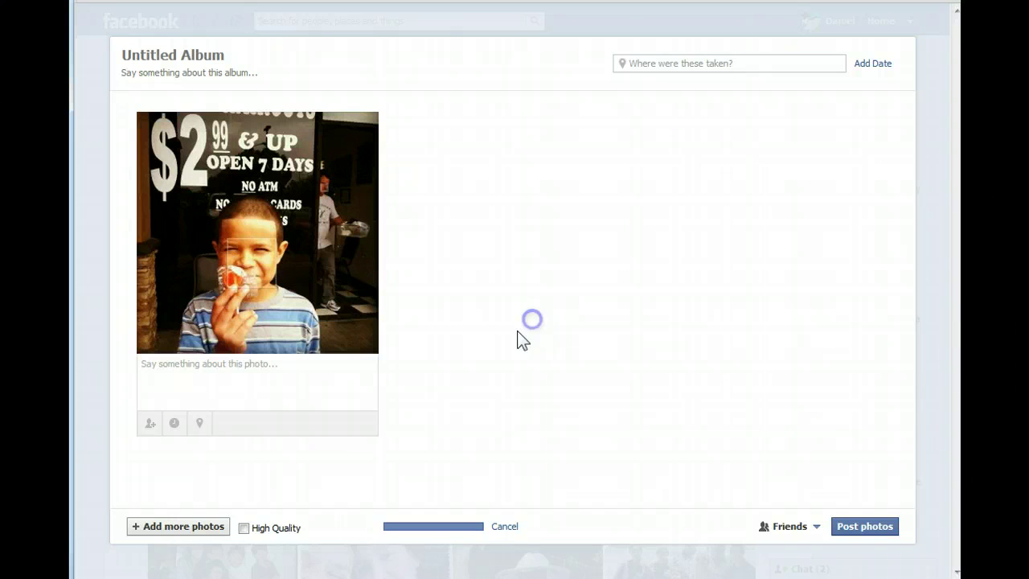
left_click(213, 386)
left_click(820, 526)
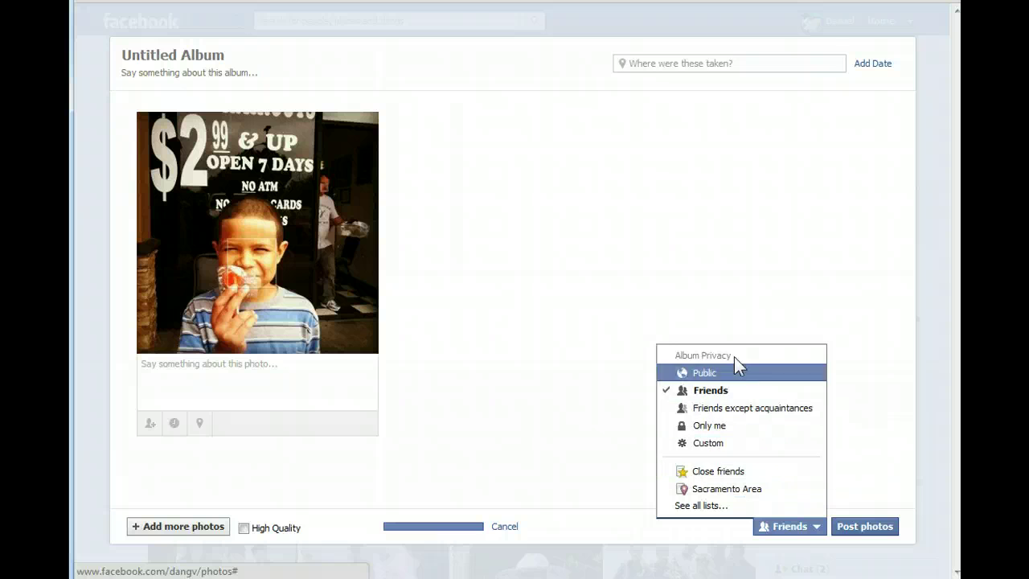
left_click(875, 356)
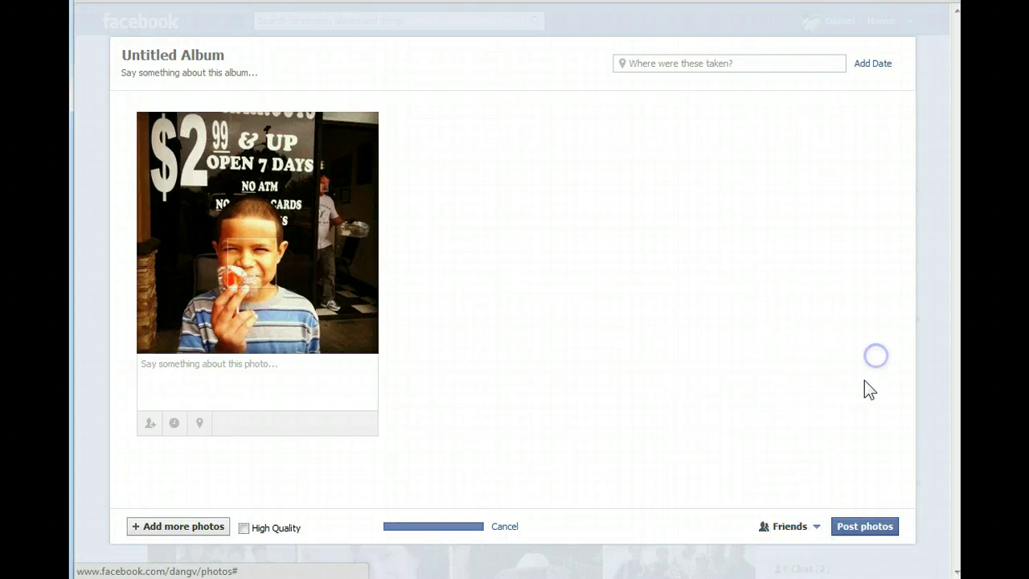
left_click(244, 528)
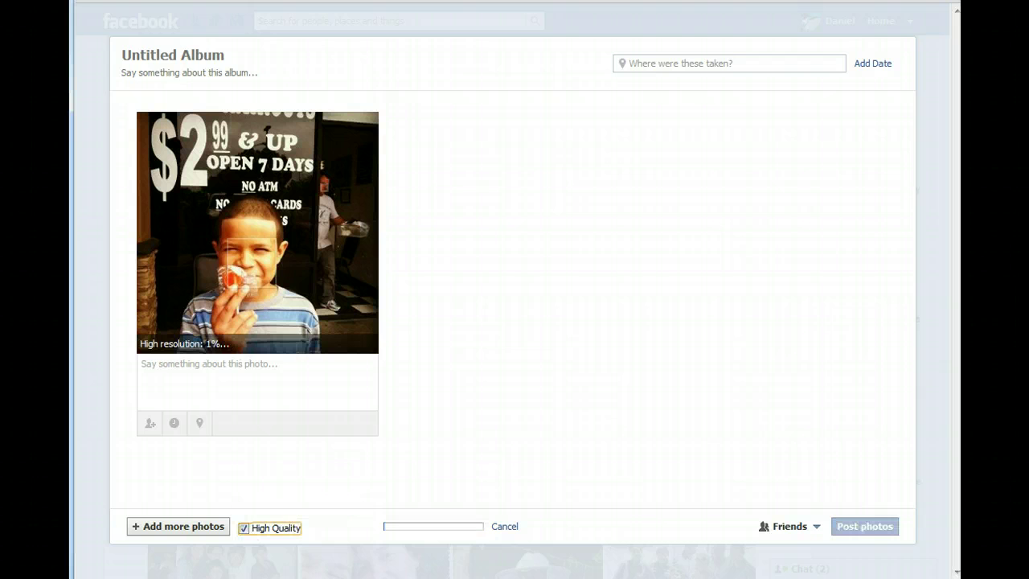
left_click(243, 529)
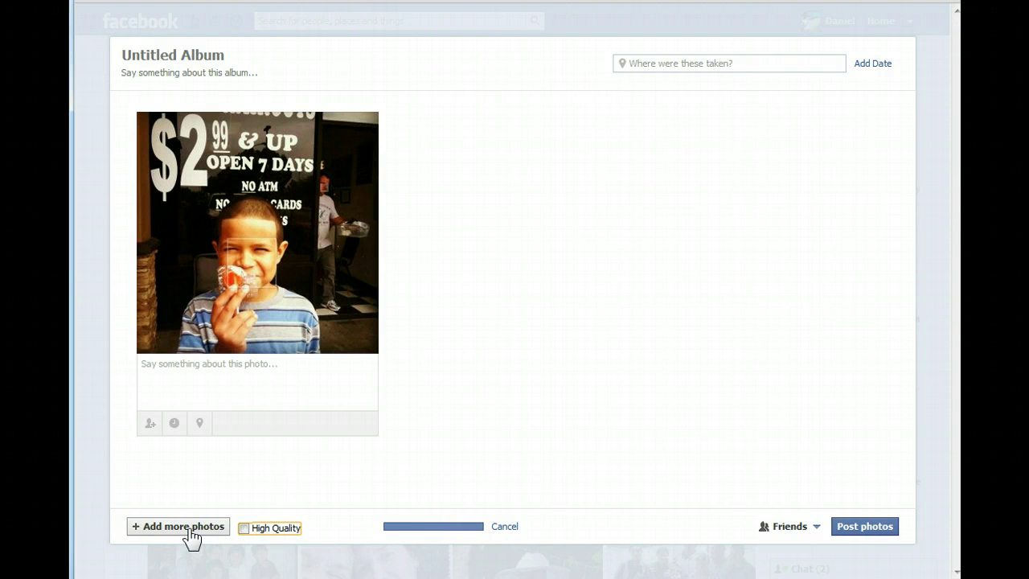
left_click(737, 60)
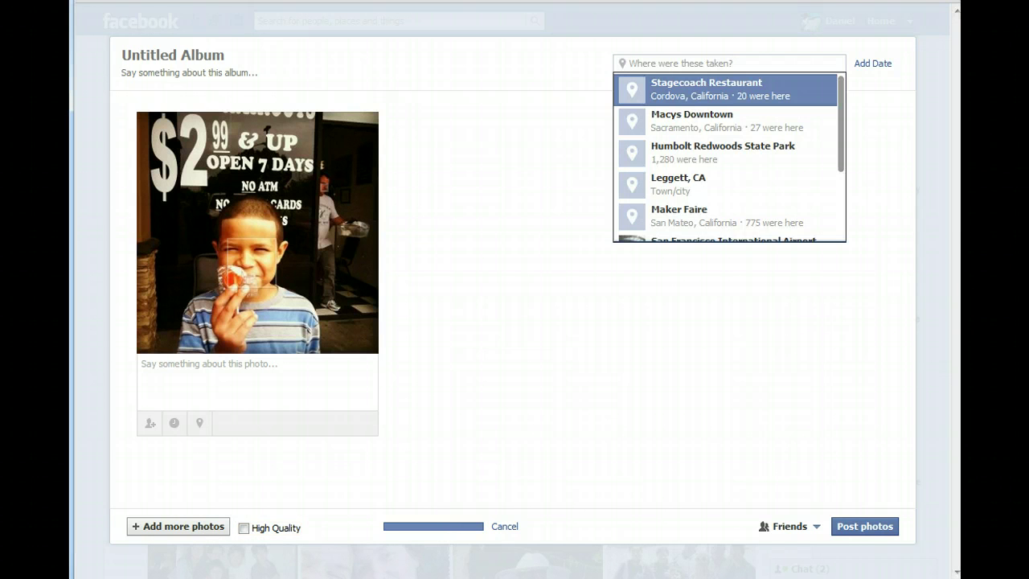
left_click(888, 173)
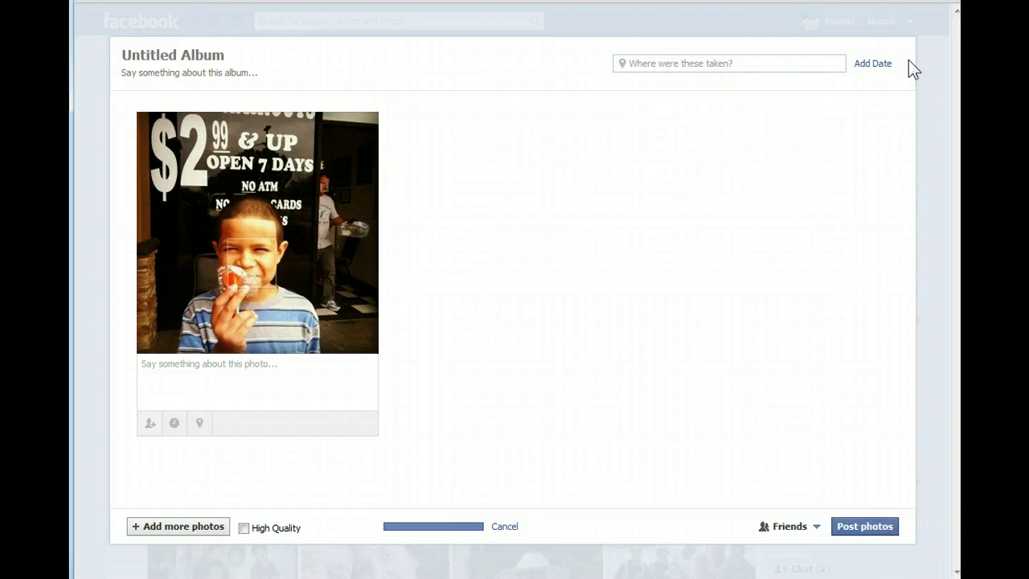
Post the photo to the Untitled Album without tagging any friends.
left_click(854, 524)
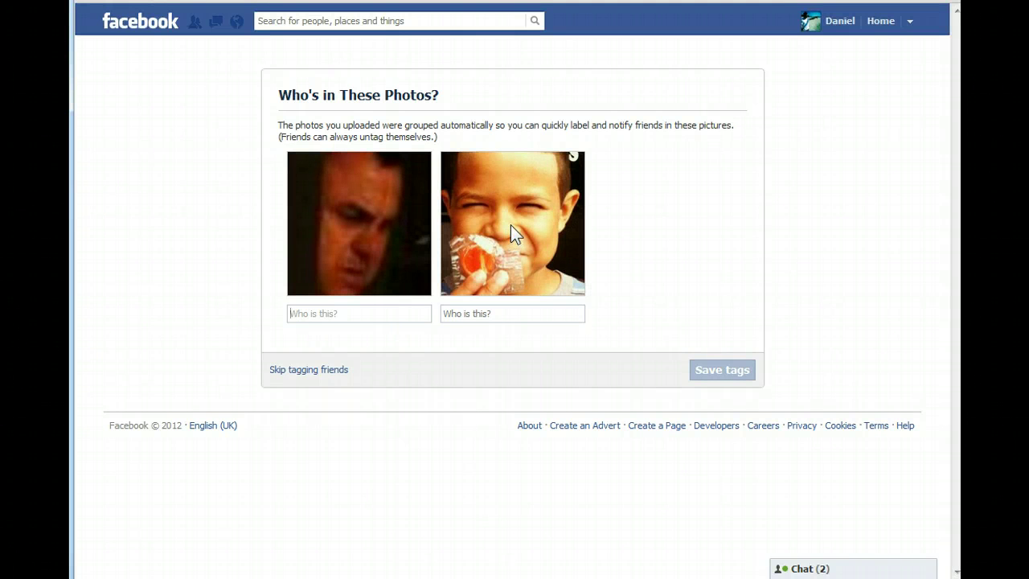
left_click(331, 370)
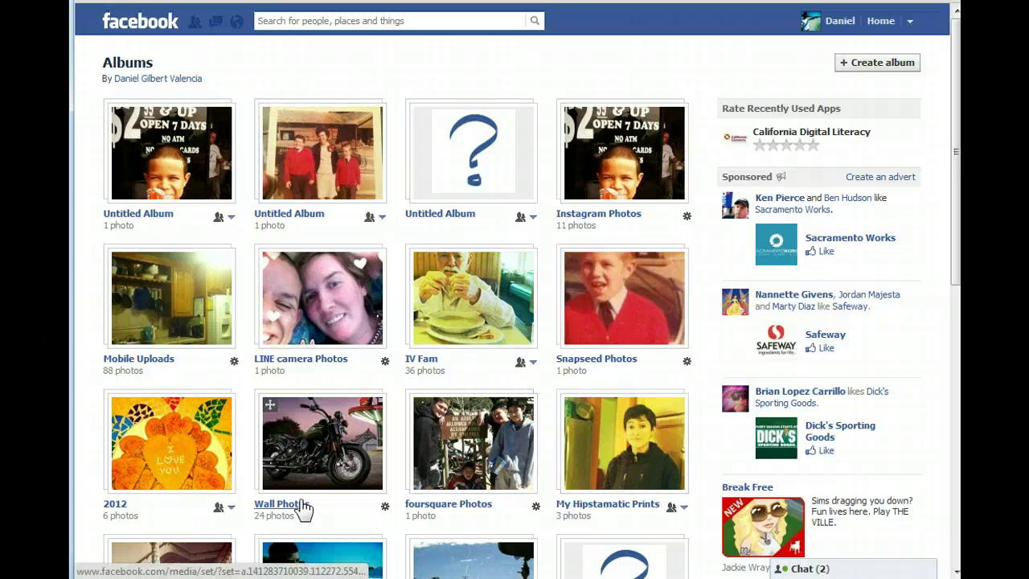
left_click(879, 63)
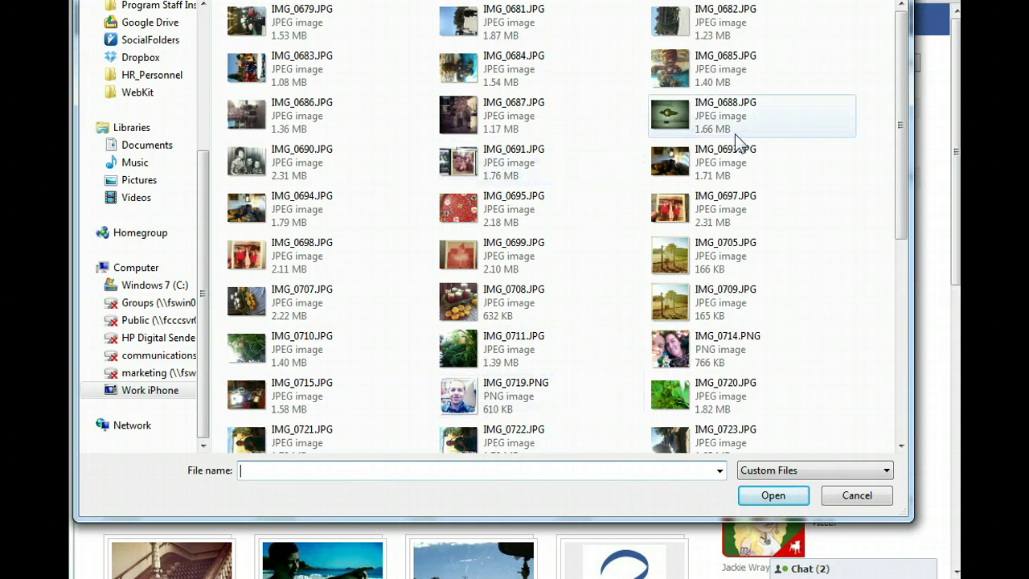
mouse_move(841, 87)
left_mouse_down()
mouse_move(779, 369)
mouse_move(161, 450)
left_mouse_up()
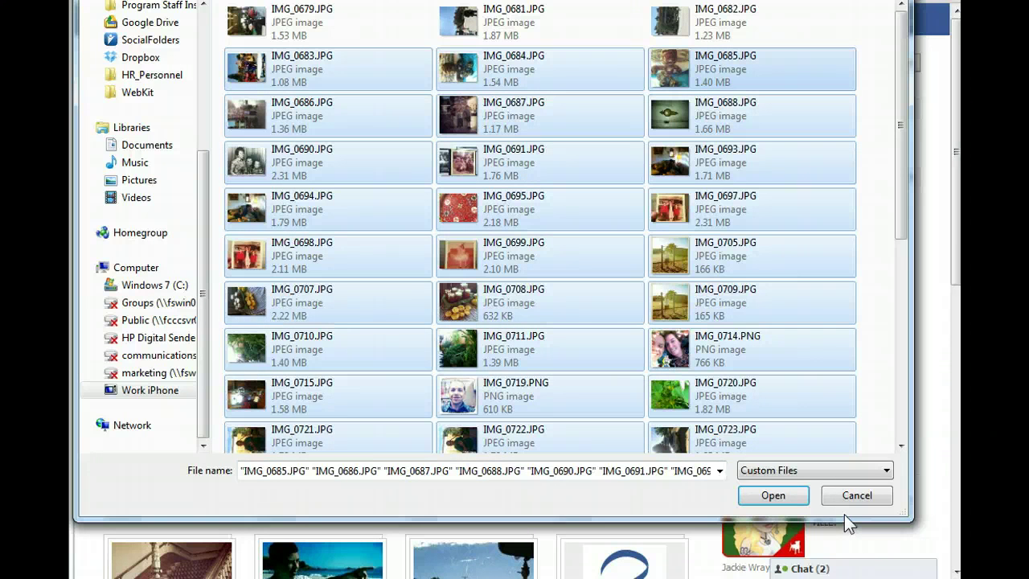
left_click(854, 496)
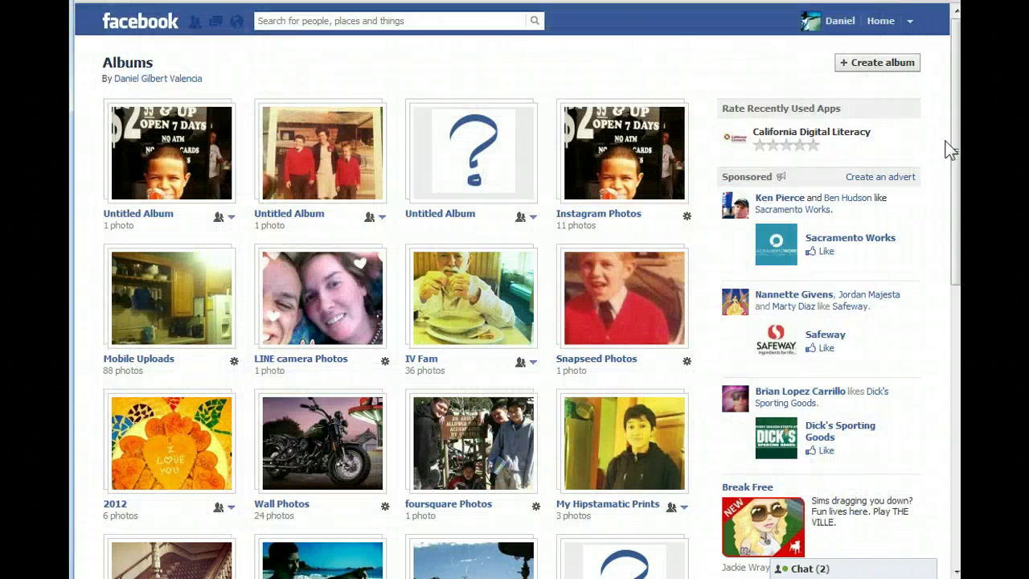
Open the older Untitled Album and view its vintage family photo enlarged.
left_click_drag(953, 173, 927, 438)
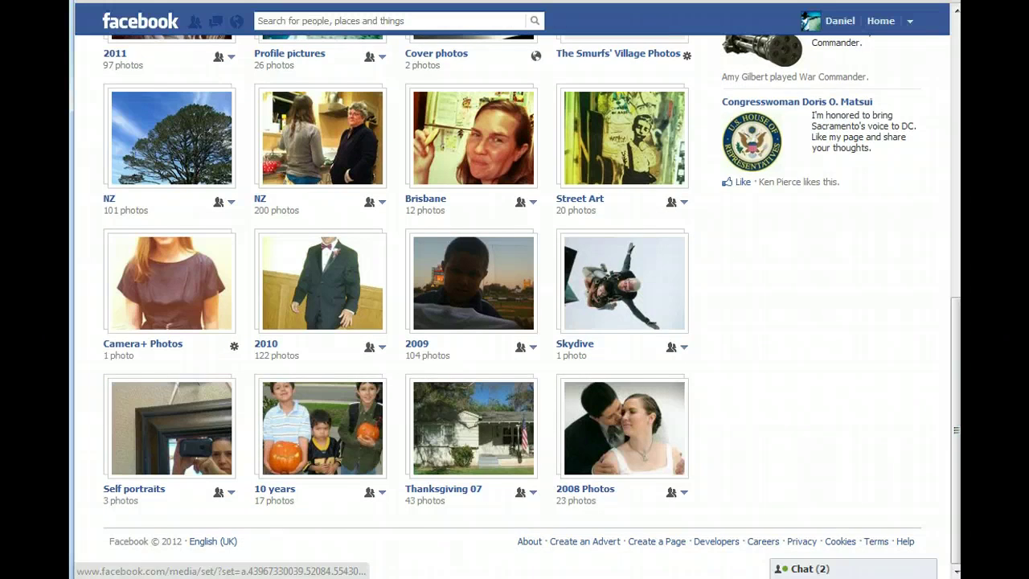
scroll(774, 459, "up", 4)
scroll(754, 452, "up", 4)
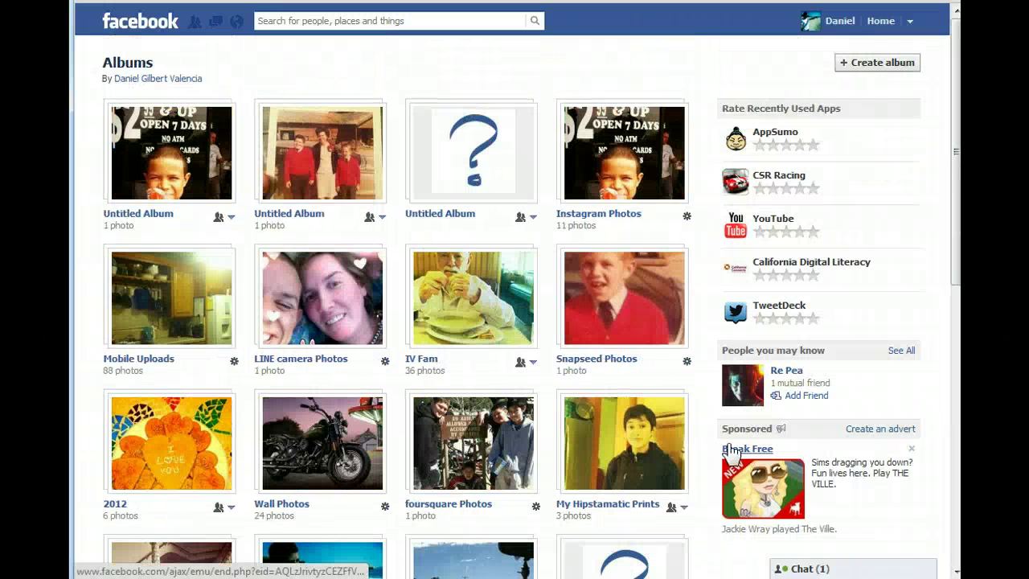
mouse_move(323, 152)
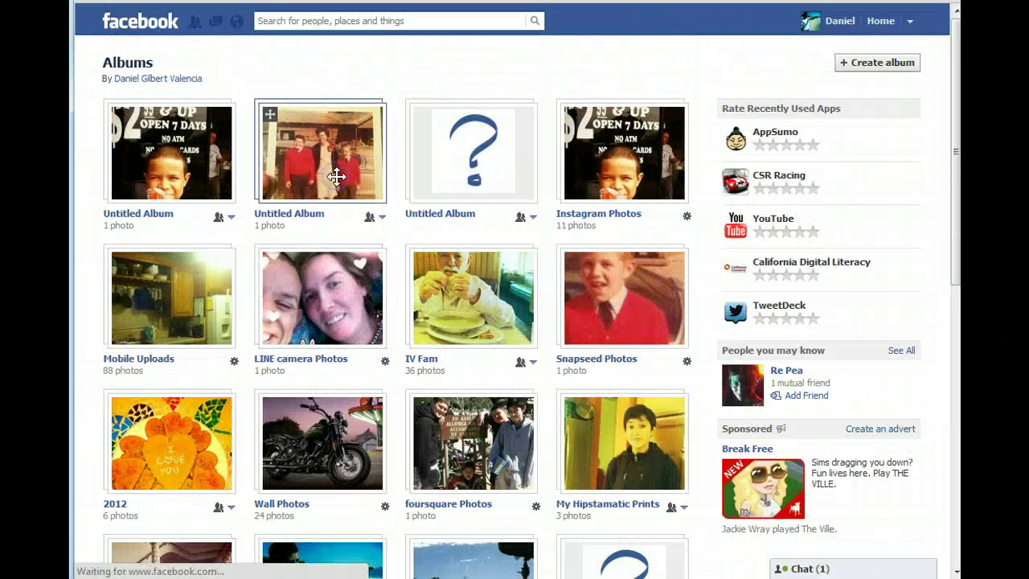
left_click(336, 176)
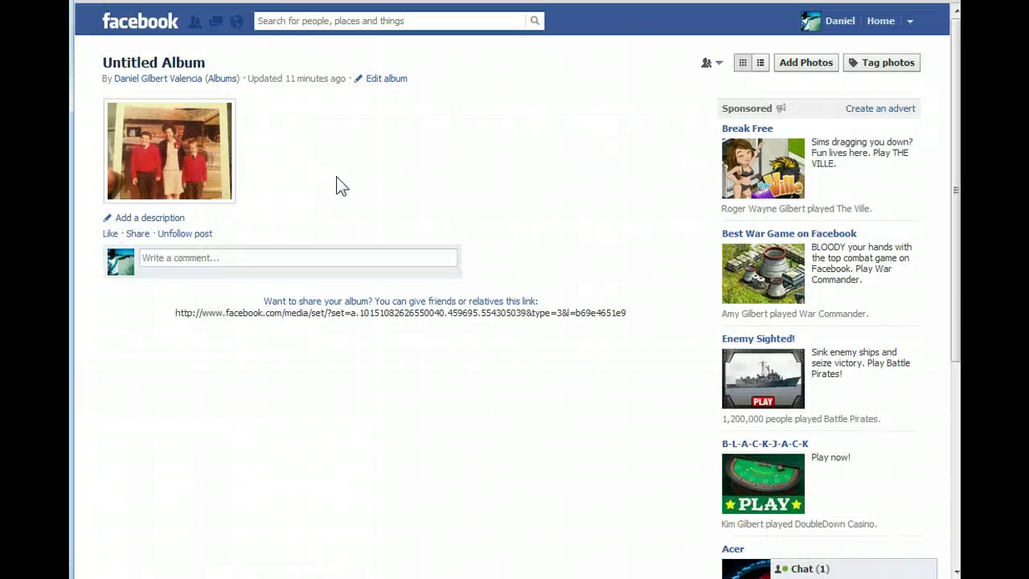
left_click(189, 149)
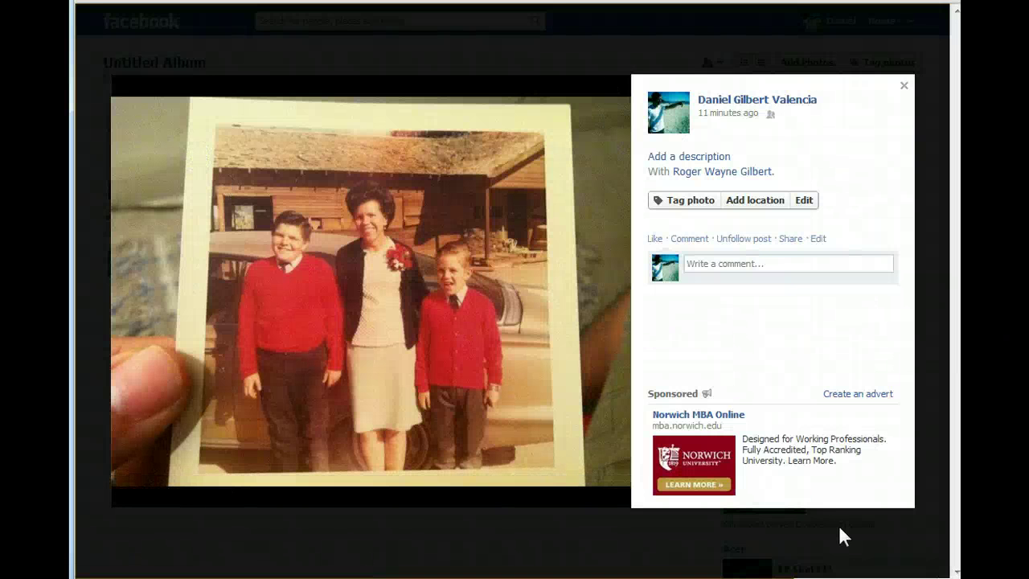